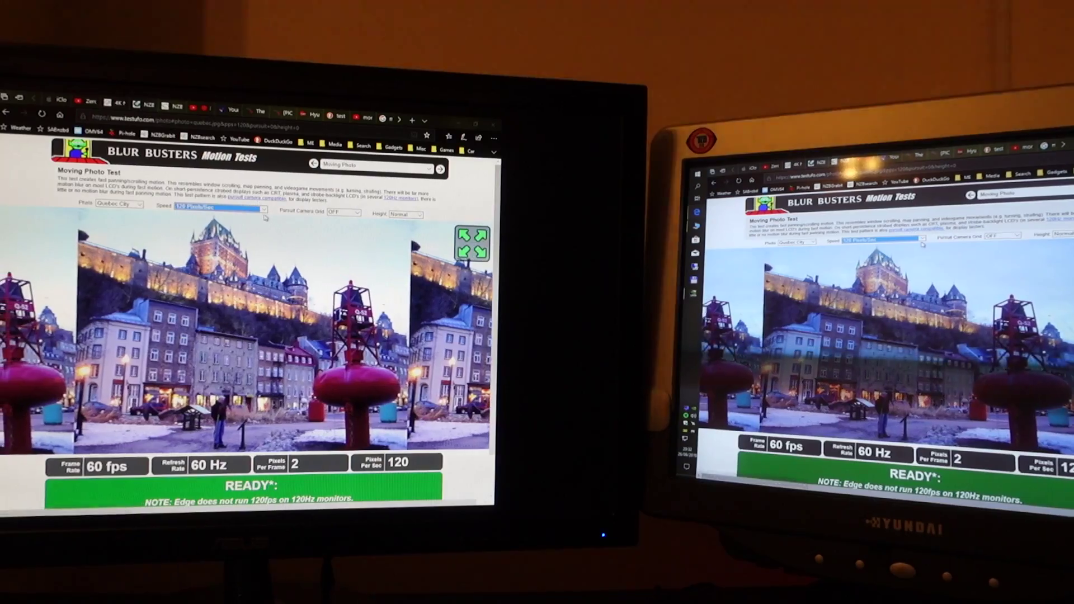
- Raise the Quebec City Moving Photo panning speed from 120 to 480 pixels per second
{"action": "left_click", "coordinate": [264, 209]}
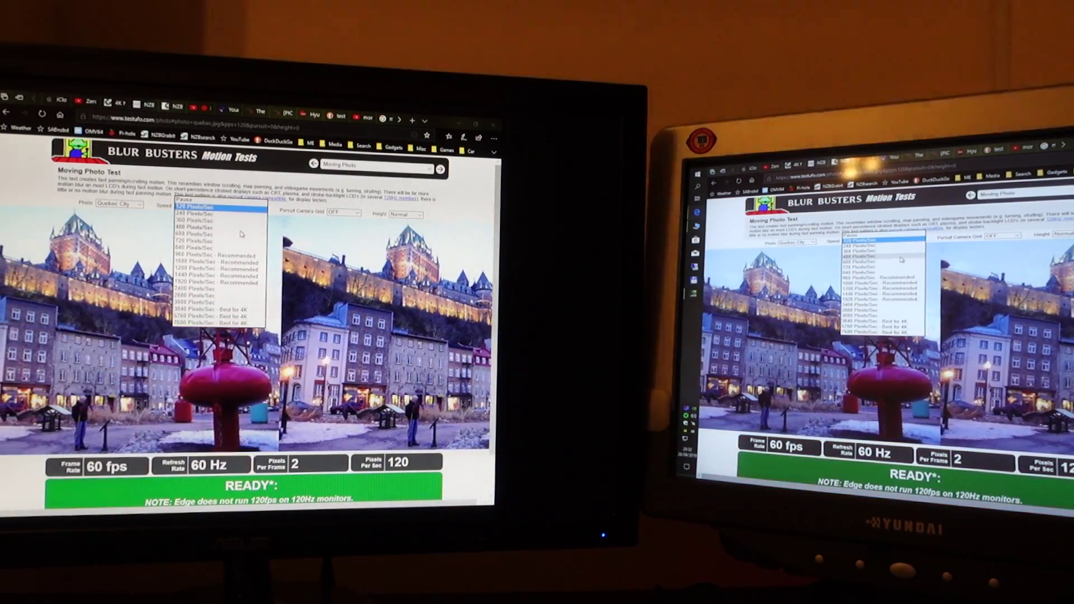
{"action": "left_click", "coordinate": [240, 228]}
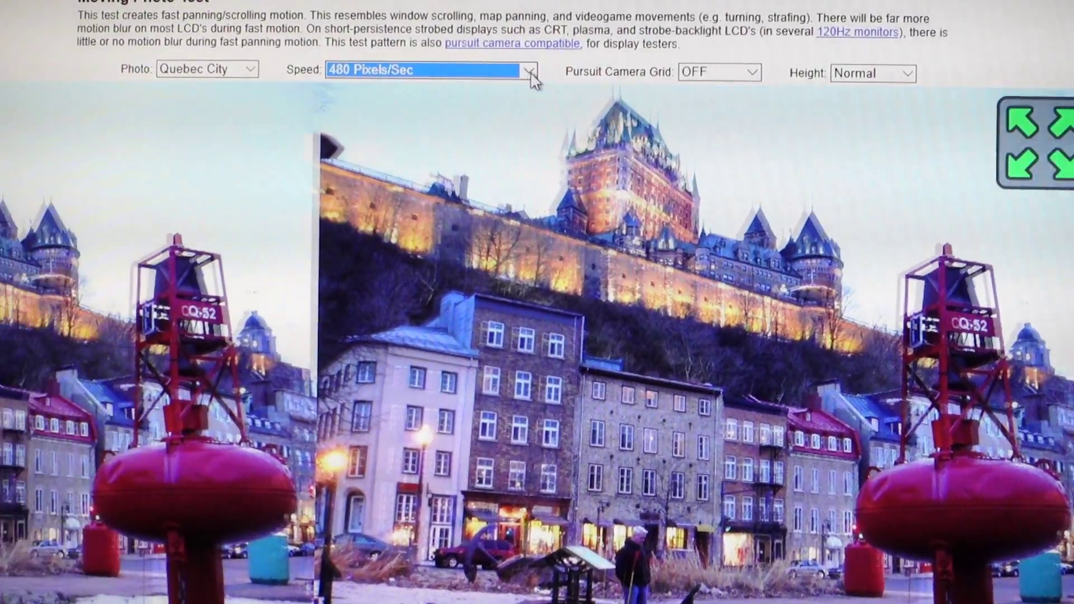
- Pan the Quebec City photo at 960 pixels per second, then leave fullscreen
{"action": "left_click", "coordinate": [528, 70]}
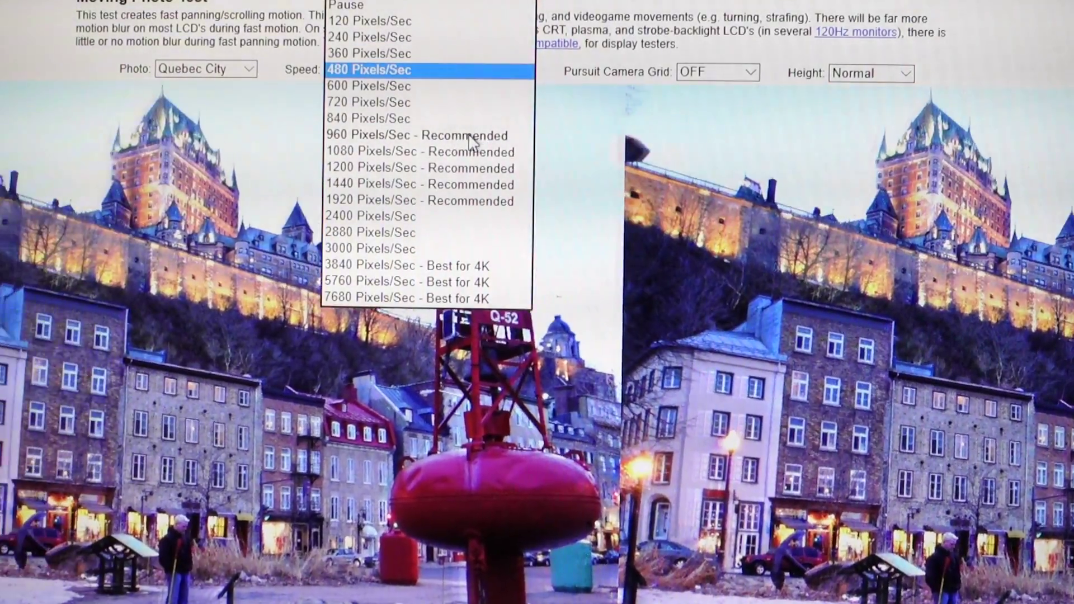
{"action": "left_click", "coordinate": [416, 135]}
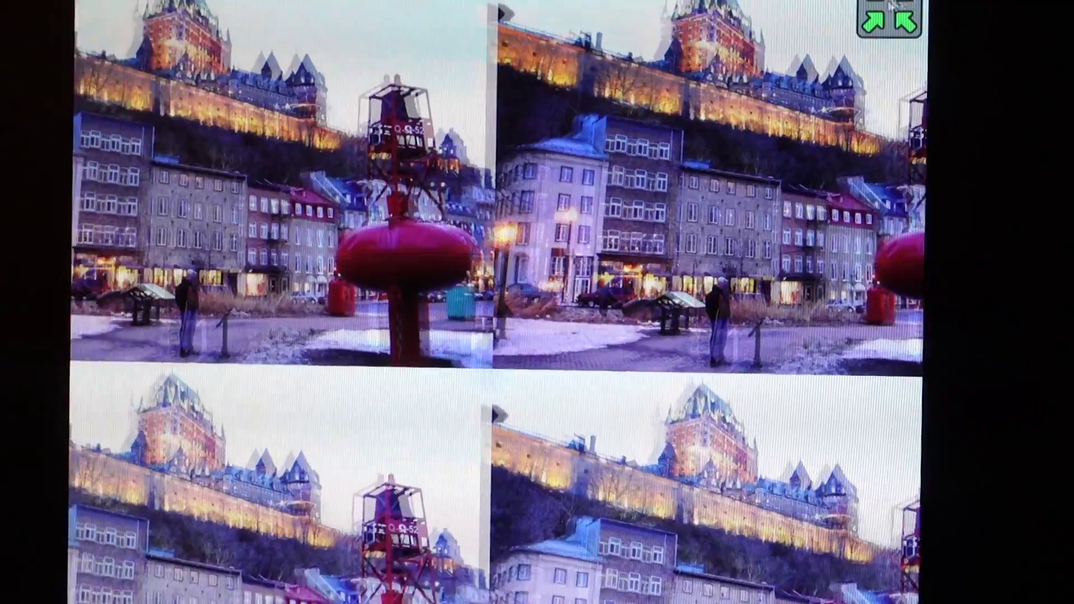
{"action": "key", "text": "Escape"}
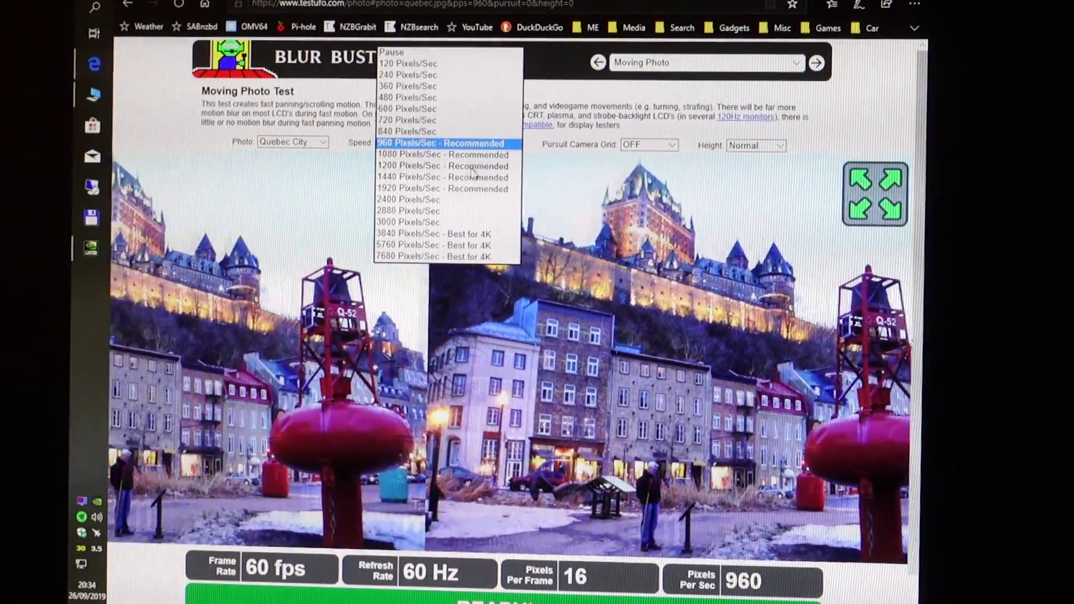
- Change the windowed photo test's panning speed to 1200, then 1920 pixels per second
{"action": "left_click", "coordinate": [471, 165]}
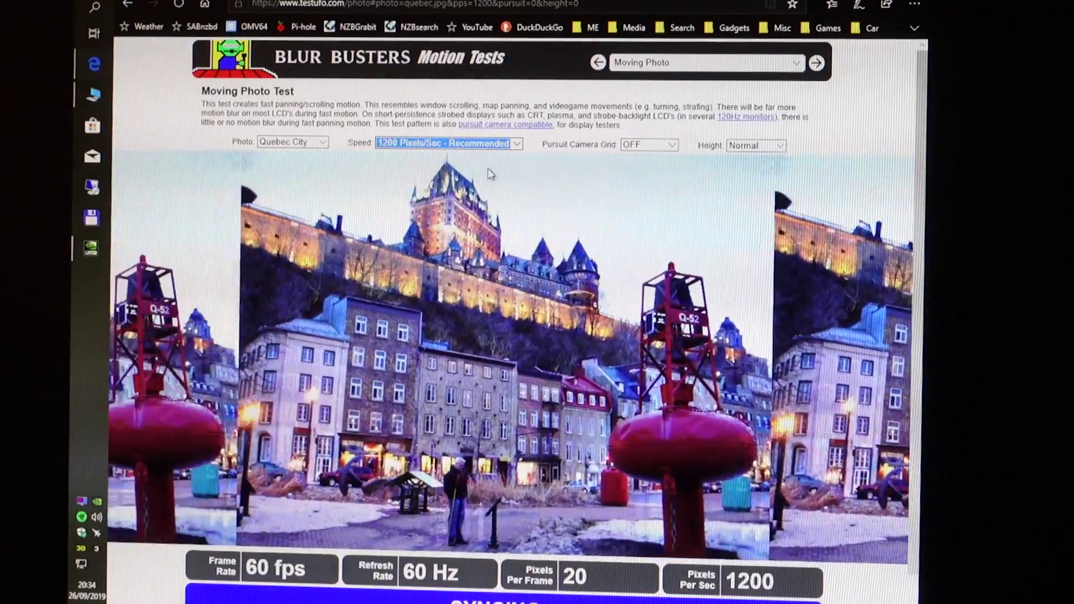
{"action": "left_click", "coordinate": [448, 144]}
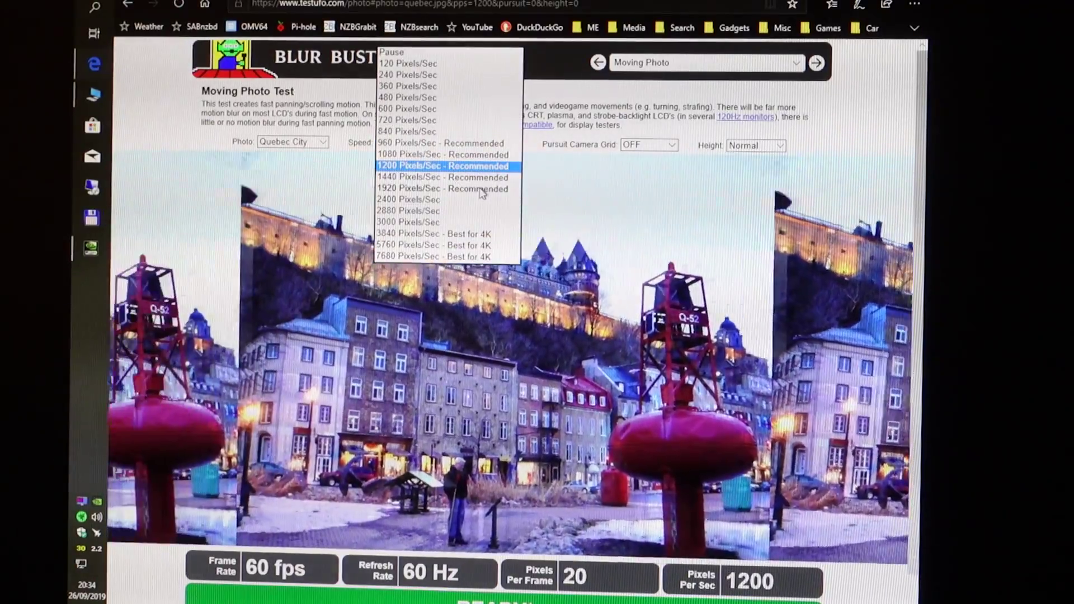
{"action": "left_click", "coordinate": [469, 189]}
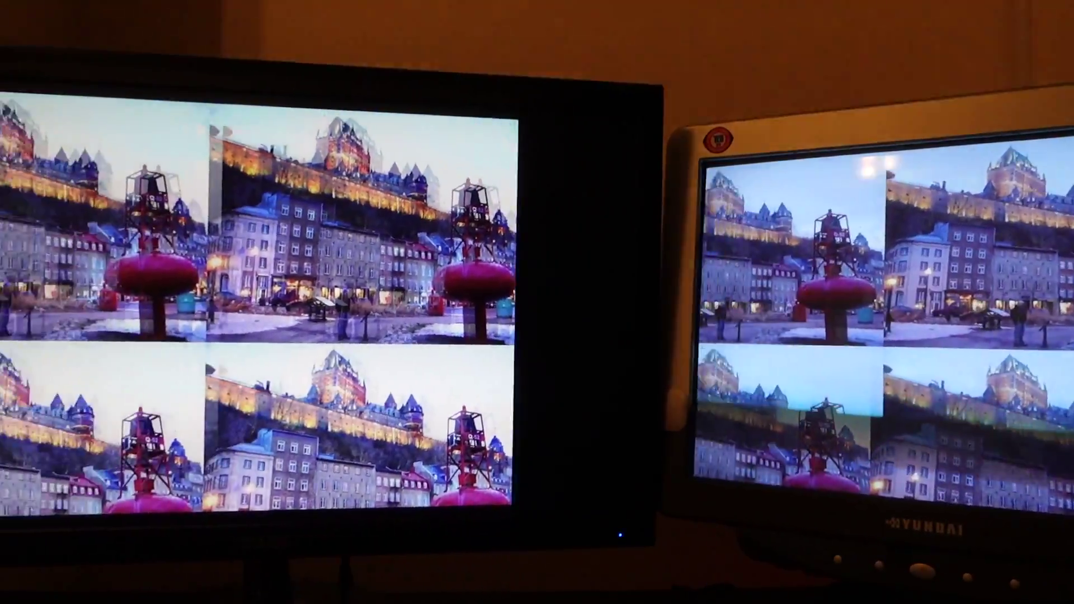
- Leave fullscreen, then show the Moving Photo test fullscreen on one monitor
{"action": "key", "text": "Escape"}
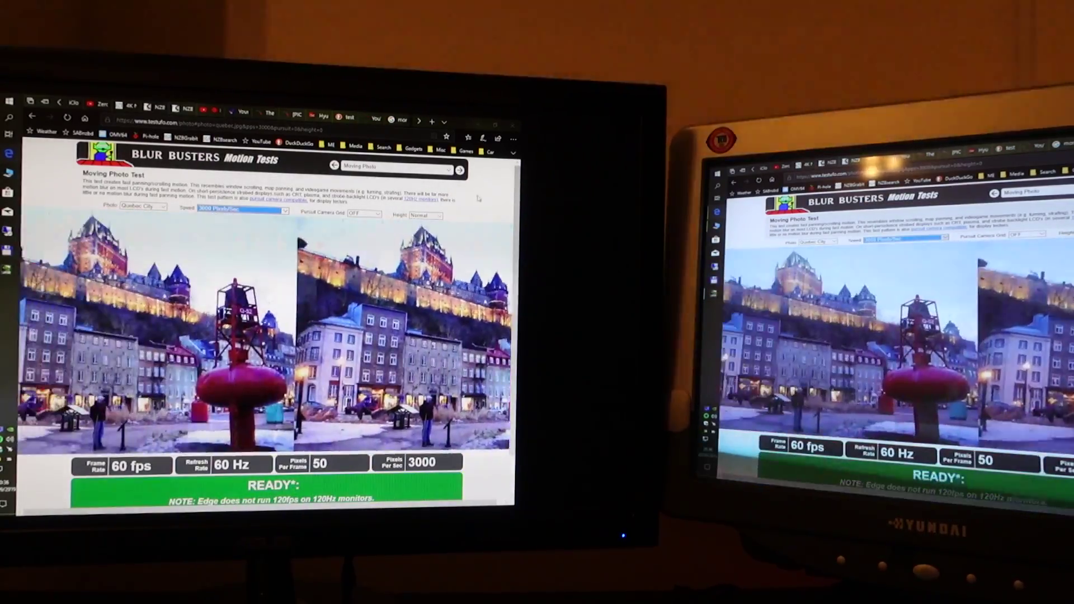
{"action": "left_click", "coordinate": [491, 244]}
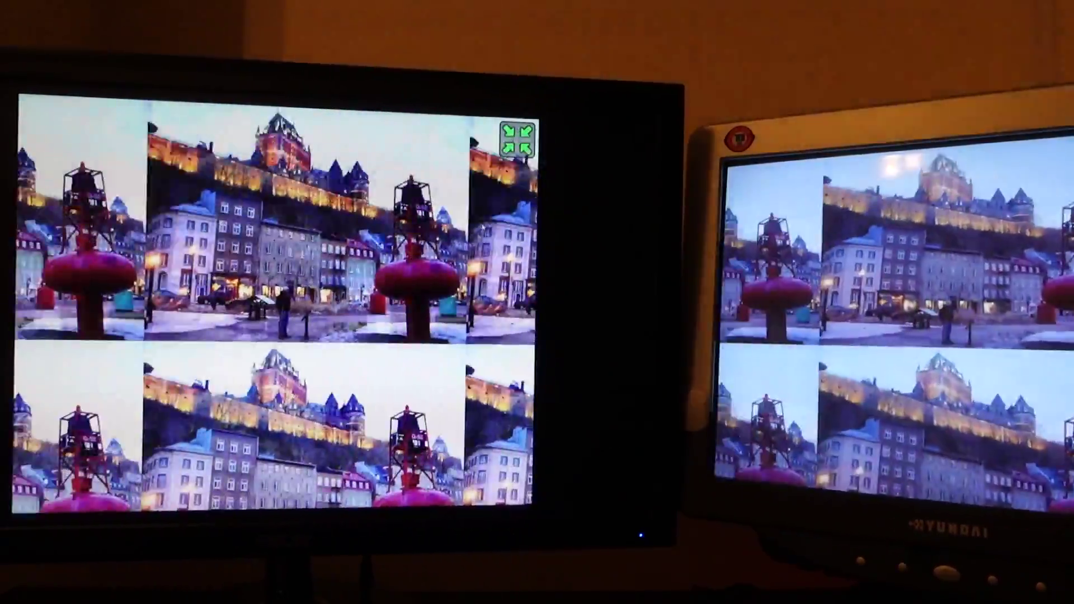
- Leave fullscreen and pick the horizontal, then vertical, scrolling text frame-rate comparison
{"action": "key", "text": "Escape"}
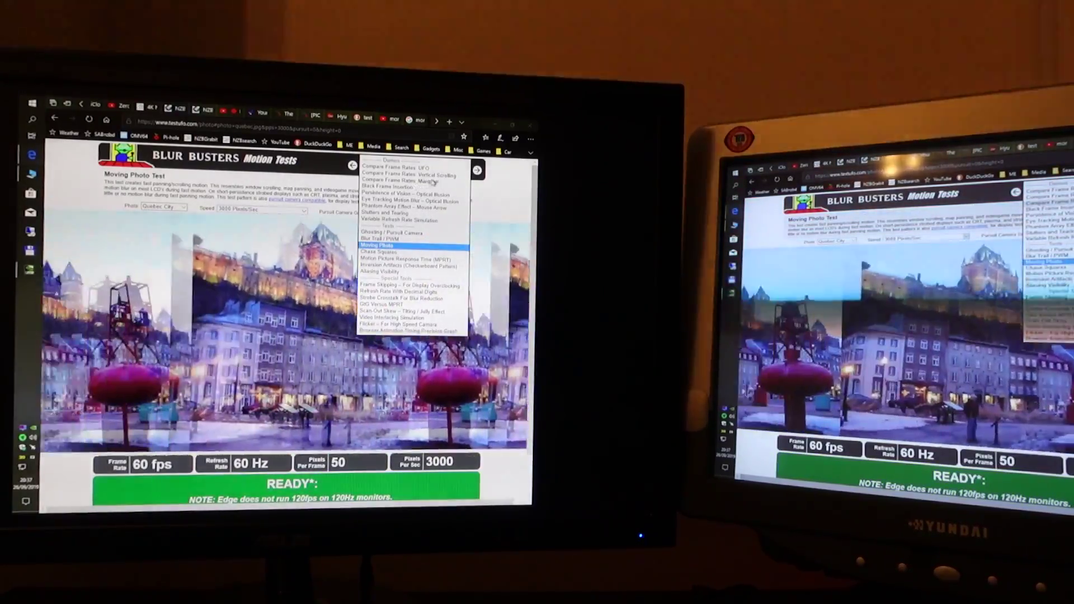
{"action": "left_click", "coordinate": [412, 180]}
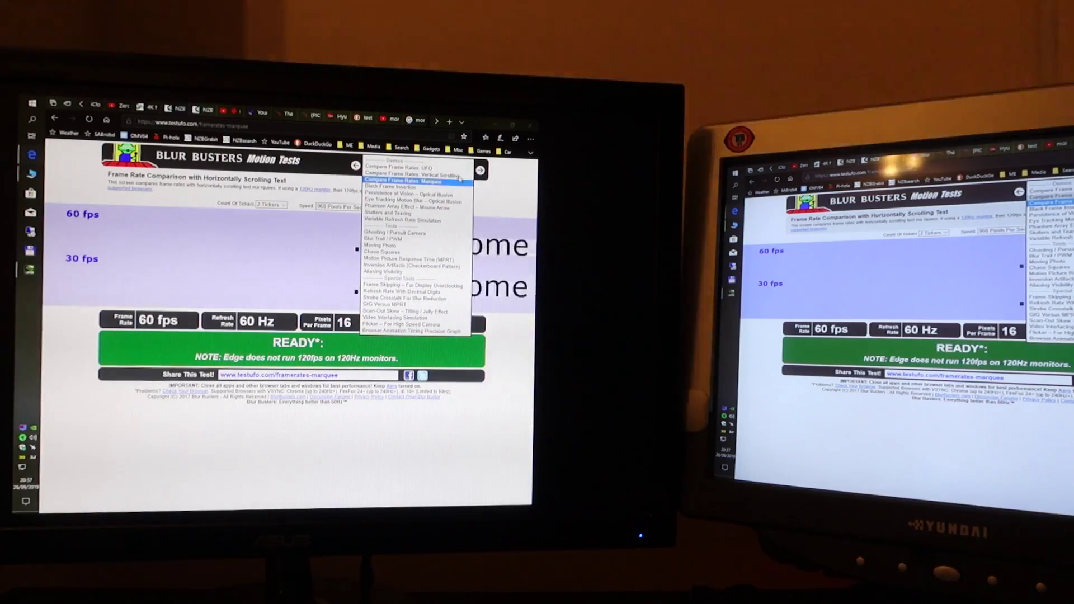
{"action": "left_click", "coordinate": [411, 174]}
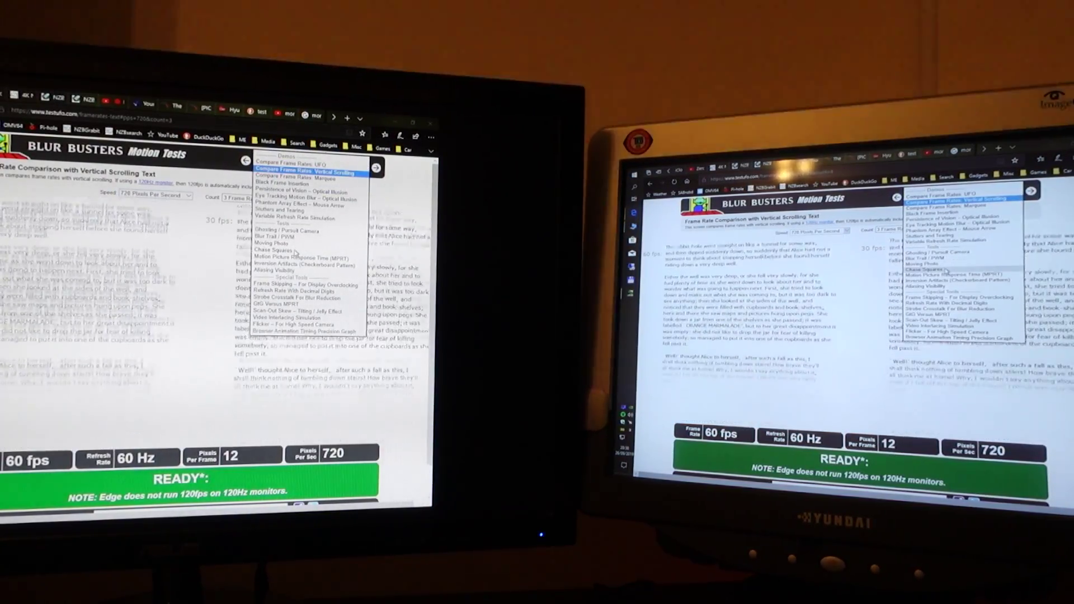
- Select the Chase Squares test, with its squares moving at 960 pixels per second
{"action": "left_click", "coordinate": [293, 252]}
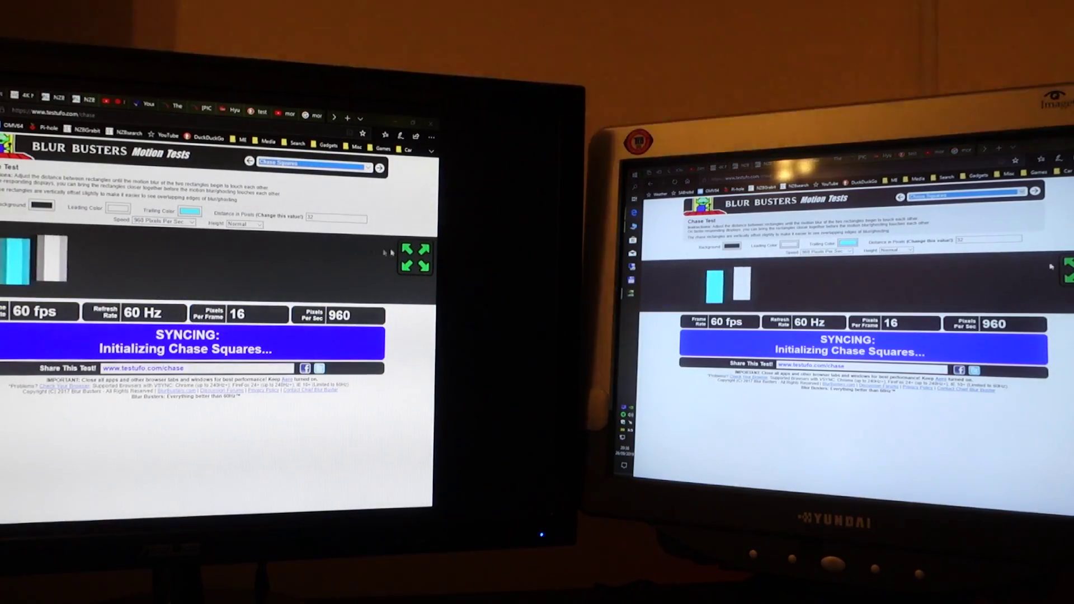